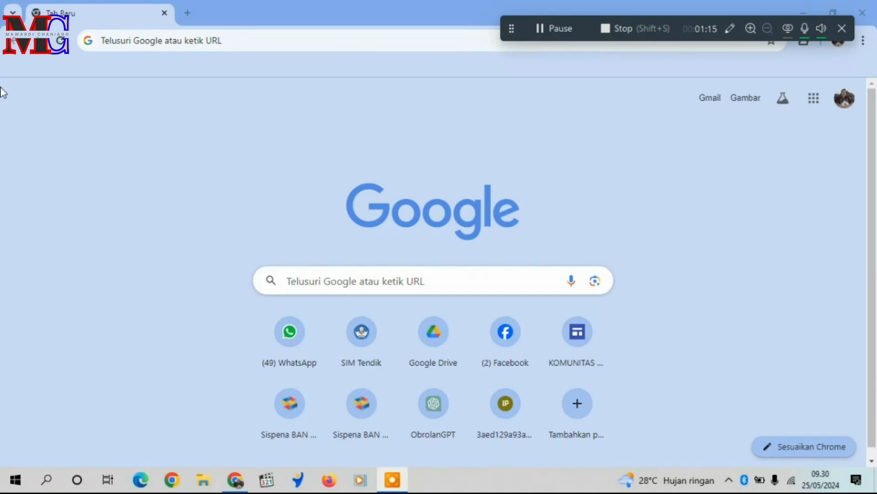
# Search Google for "sispene paud" and look through the results.
pyautogui.click(126, 45)
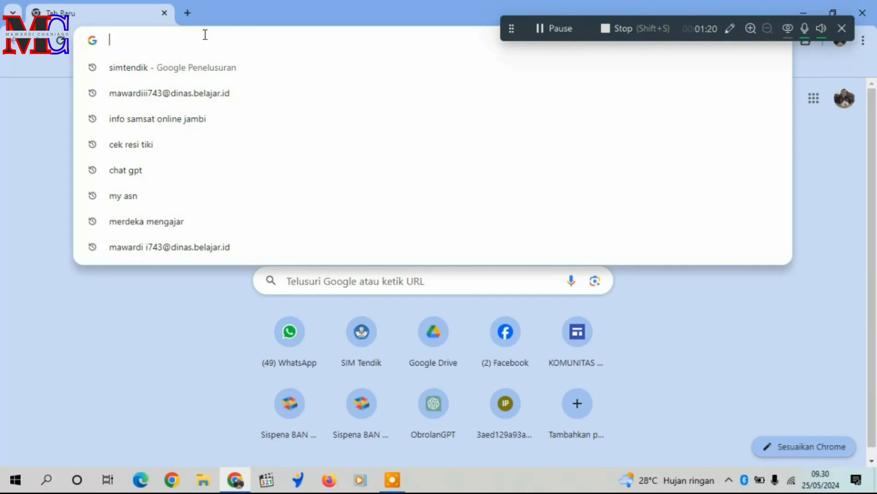
pyautogui.write('sis')
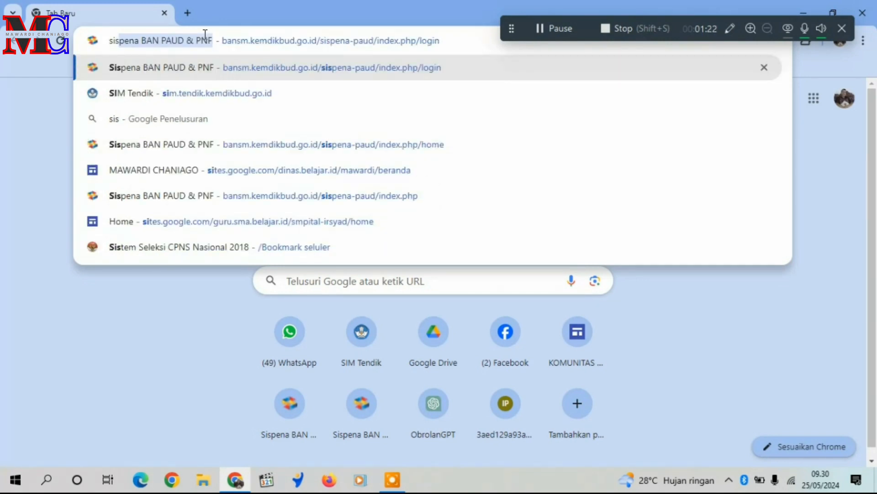
pyautogui.write('pene')
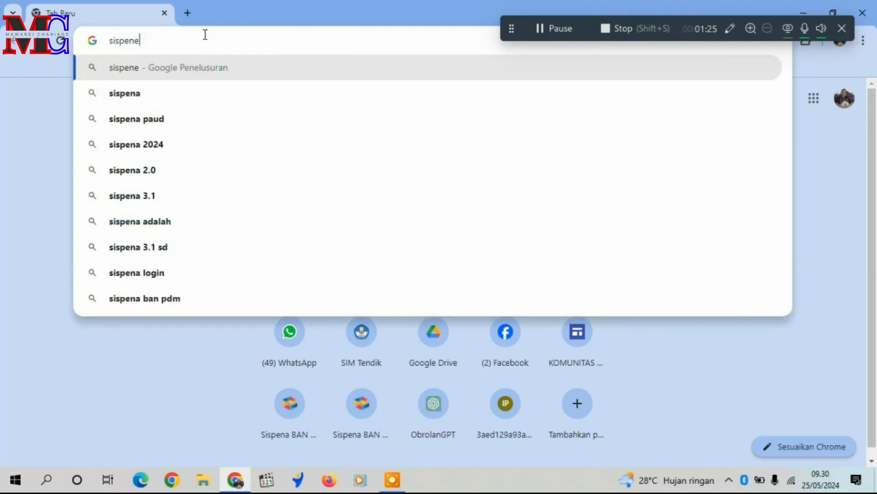
pyautogui.write(' p')
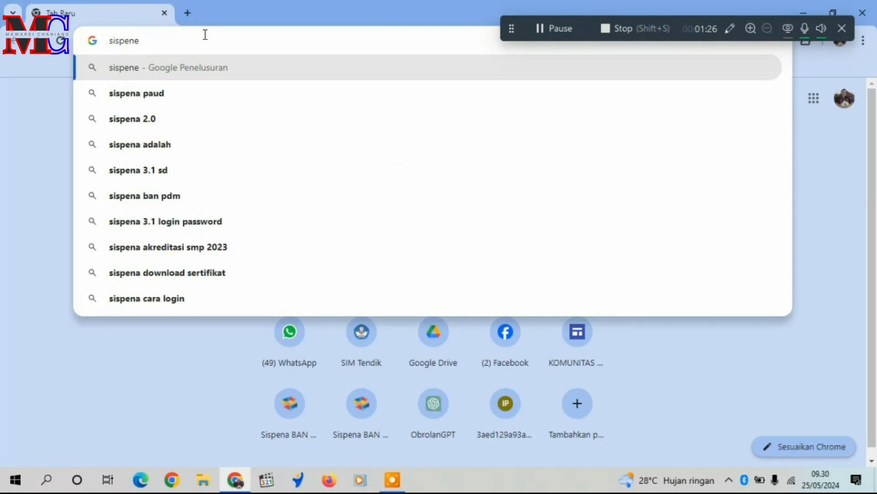
pyautogui.write('aud')
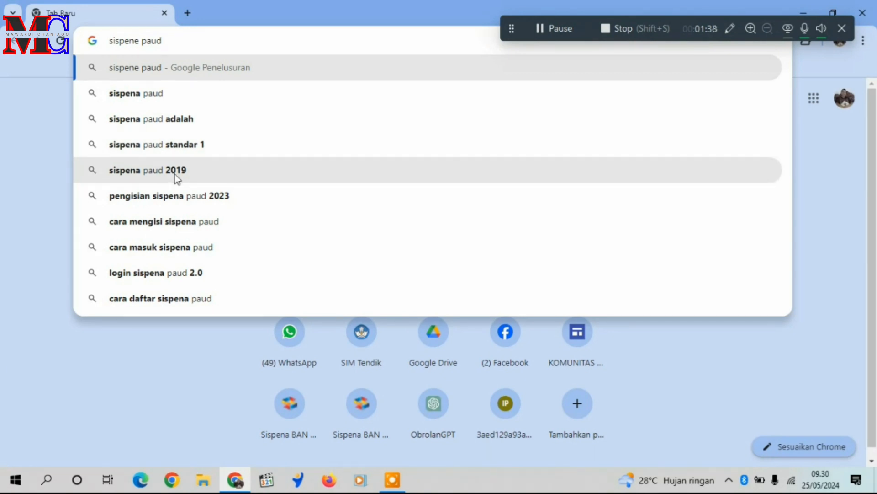
pyautogui.press('Return')
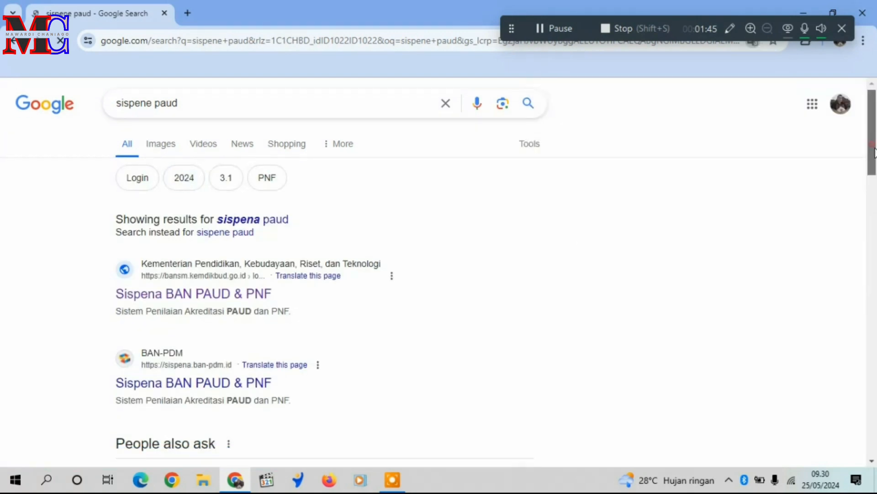
pyautogui.moveTo(874, 154); pyautogui.dragTo(875, 172)
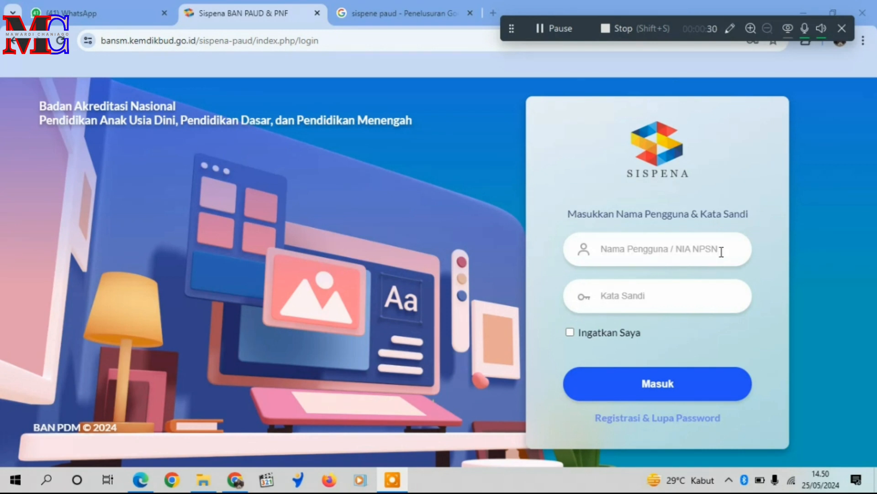
# Paste the account password and the NPSN username into the Sispena login form and sign in.
pyautogui.click(671, 303)
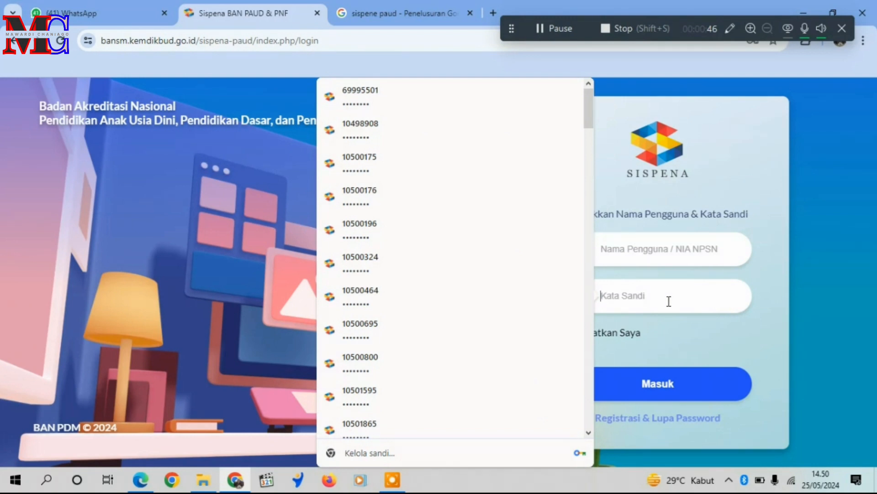
pyautogui.rightClick(643, 298)
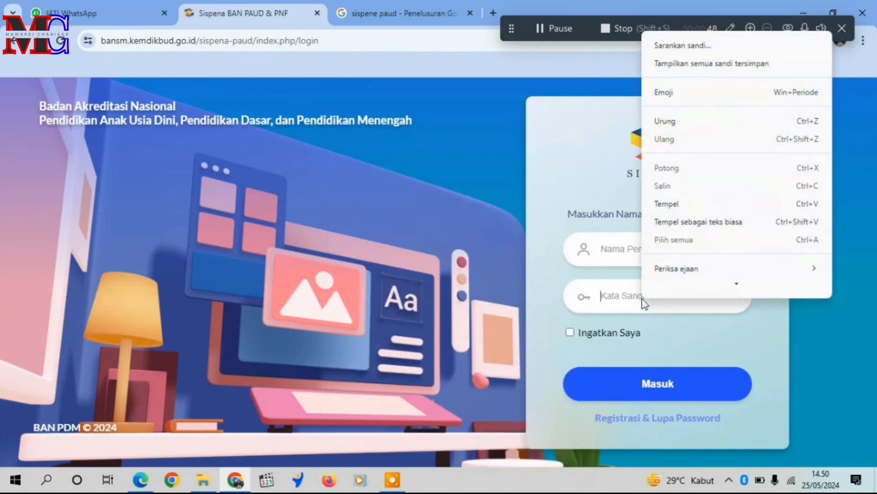
pyautogui.click(665, 220)
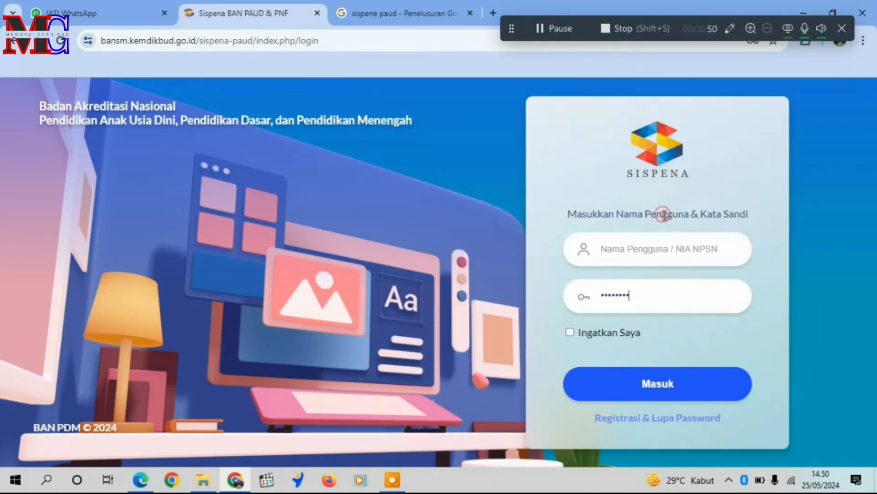
pyautogui.click(617, 255)
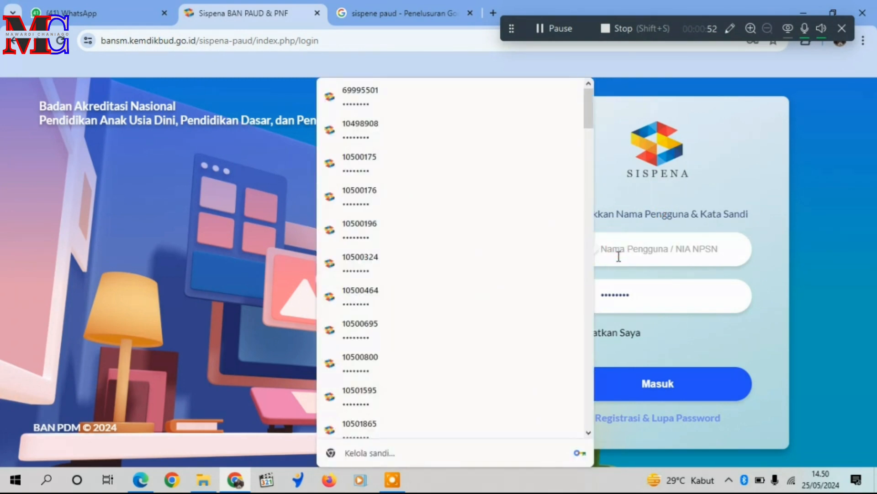
pyautogui.rightClick(617, 253)
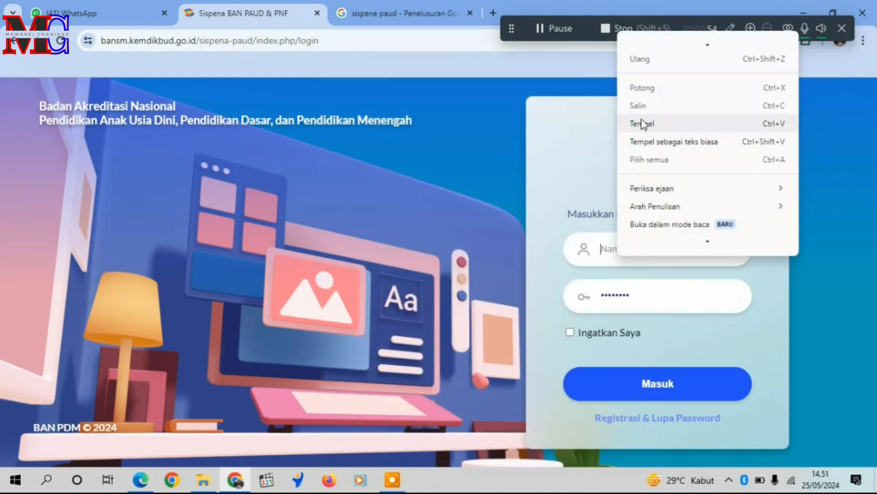
pyautogui.click(639, 124)
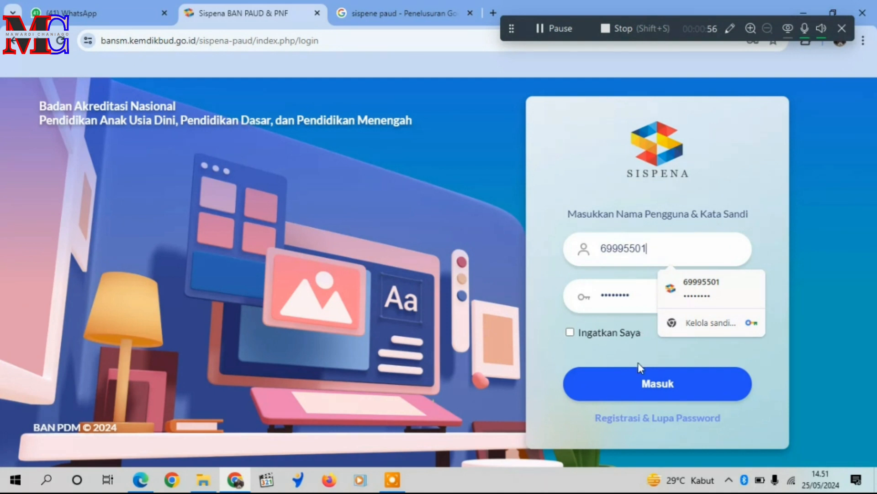
pyautogui.click(655, 394)
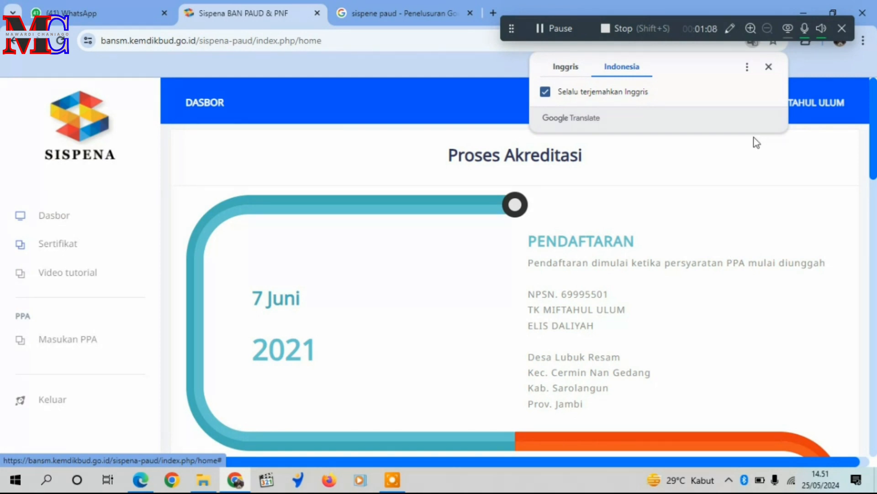
# Dismiss the translation pop-up and open the Video tutorial page.
pyautogui.click(769, 67)
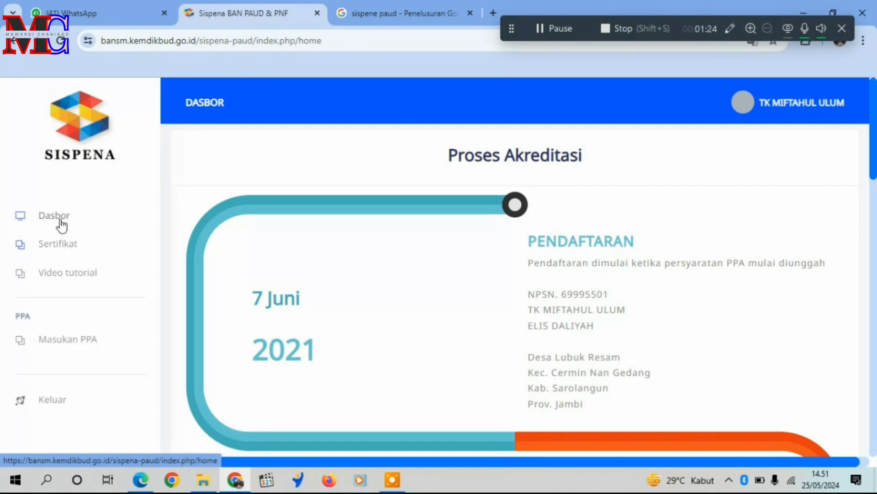
pyautogui.click(72, 279)
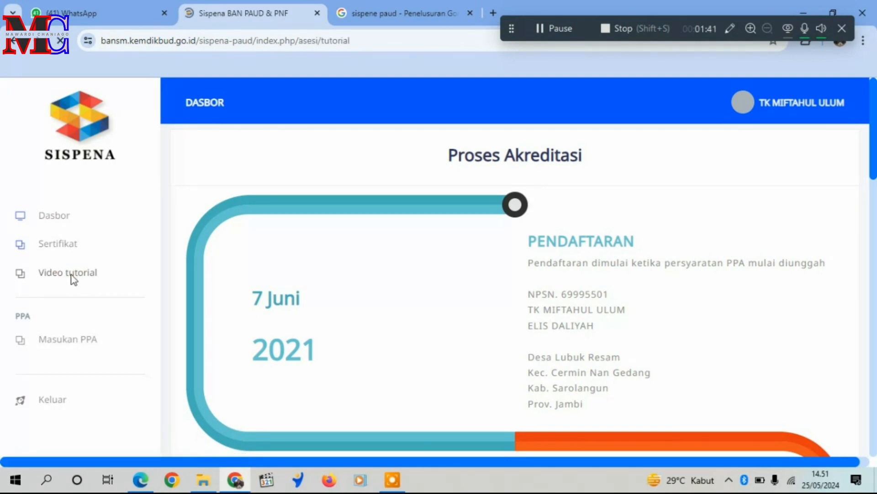
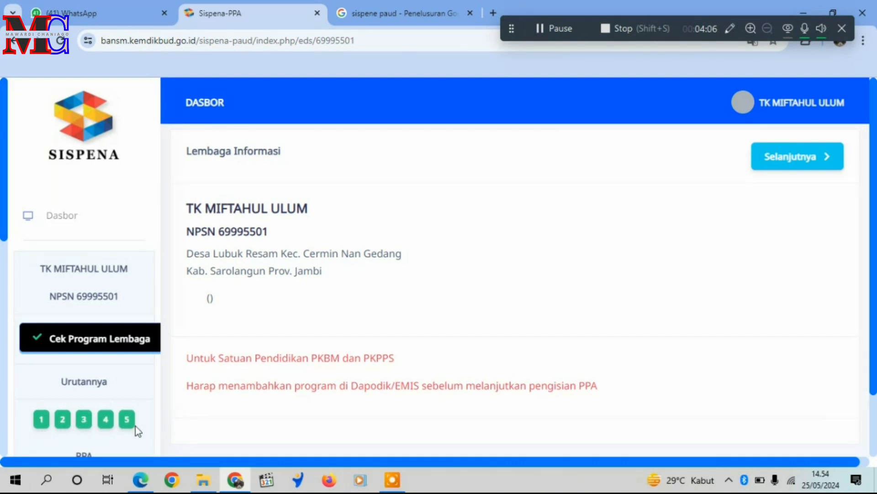
# Go through requirement pages 1 to 3: Surat Permohonan Akreditasi, Surat Izin Operasional and Jumlah Peserta Didik.
pyautogui.click(41, 419)
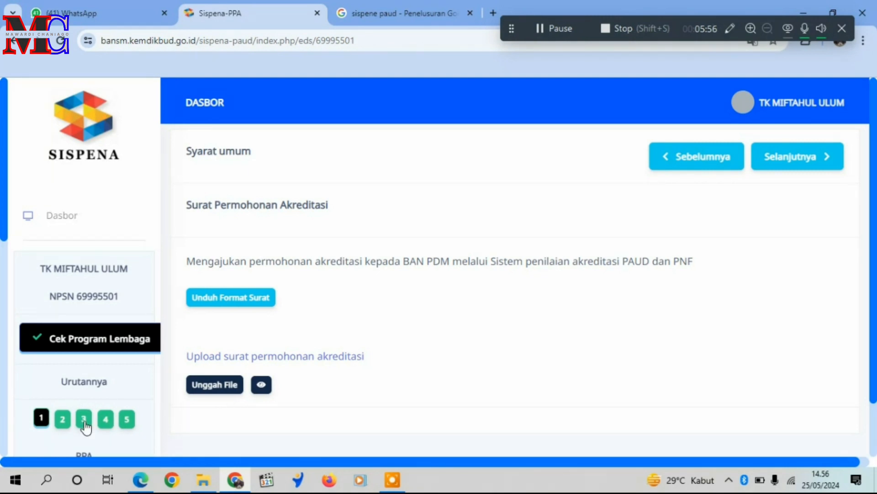
pyautogui.click(63, 418)
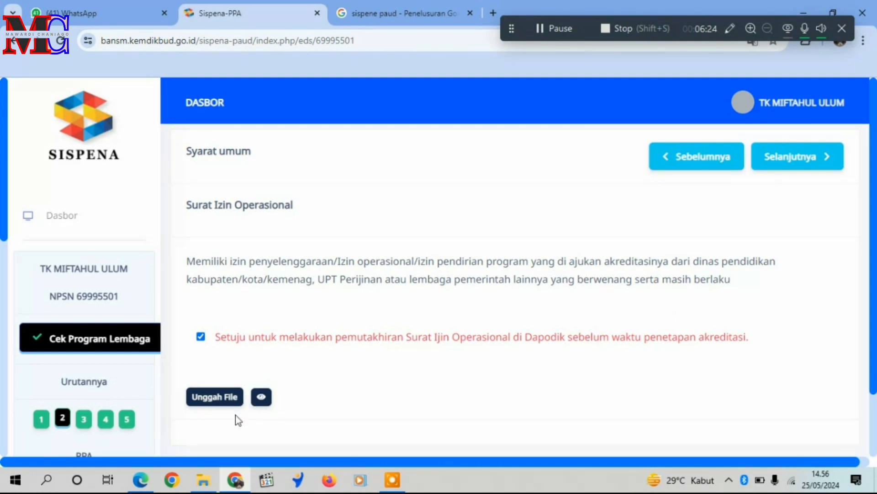
pyautogui.click(84, 419)
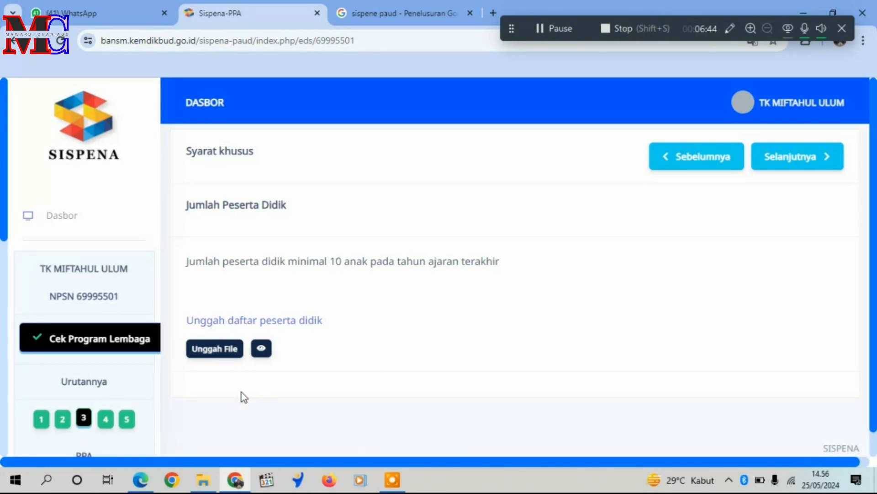
# View the uploaded student list PDF of the Jumlah Peserta Didik requirement and return to the Sispena page.
pyautogui.click(262, 350)
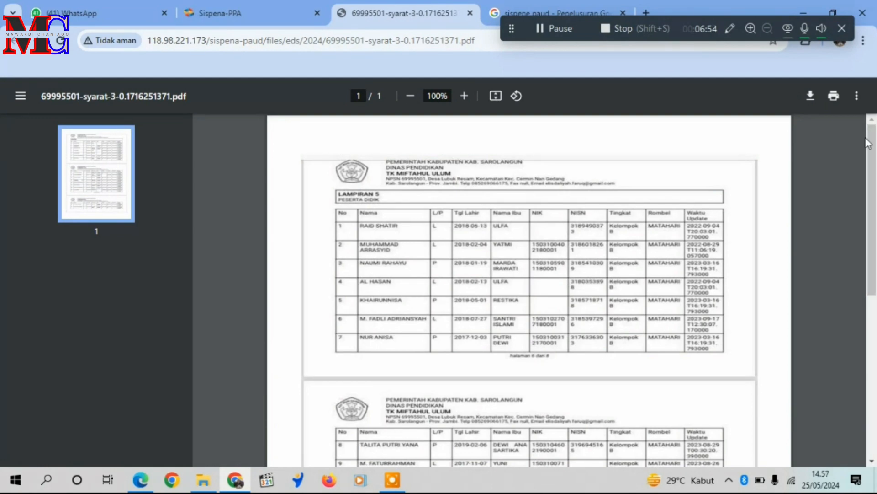
pyautogui.moveTo(868, 143); pyautogui.dragTo(874, 193)
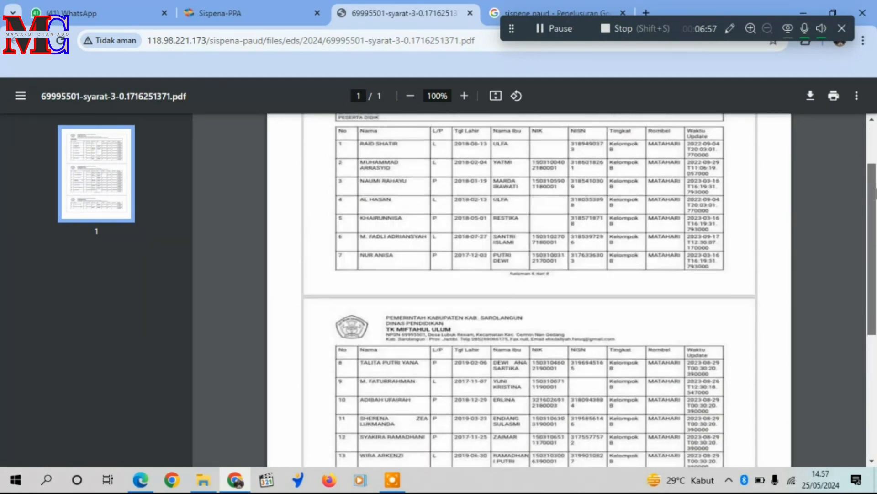
pyautogui.click(262, 12)
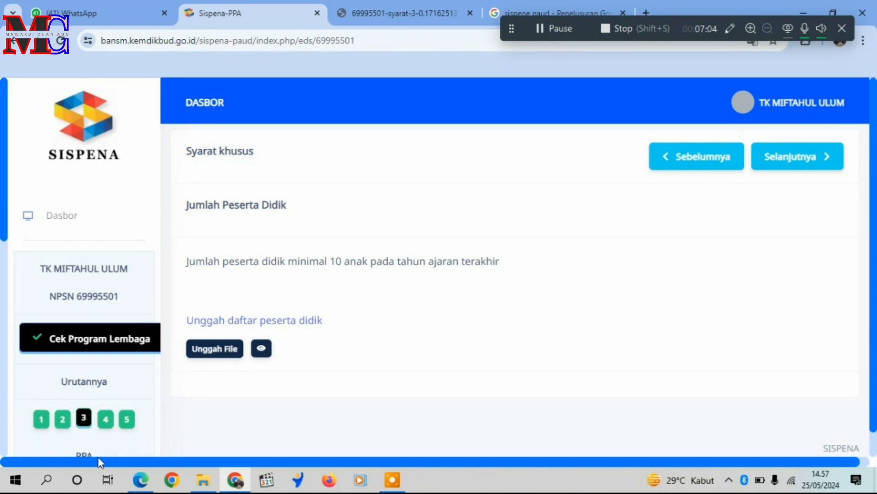
# Review requirement page 4, Sertifikat Kompetensi Pendidik, and page 5, Kurikulum Tingkat Satuan Pendidikan (KTSP).
pyautogui.click(107, 424)
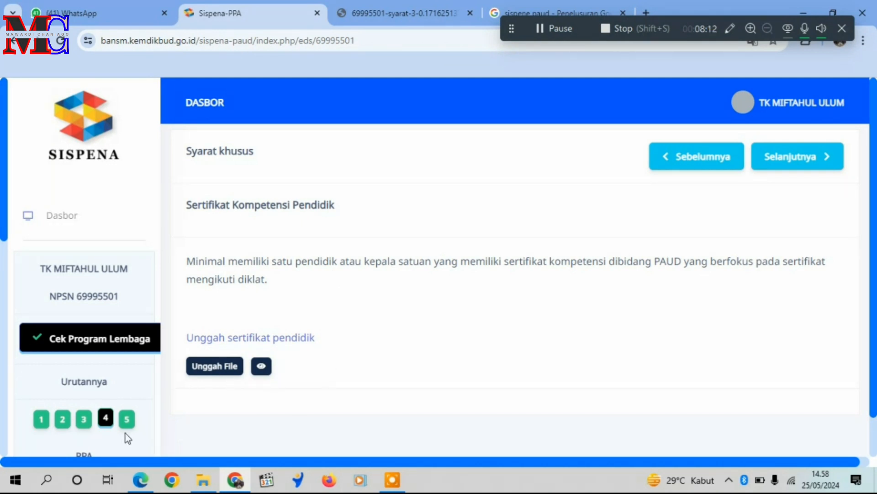
pyautogui.click(126, 420)
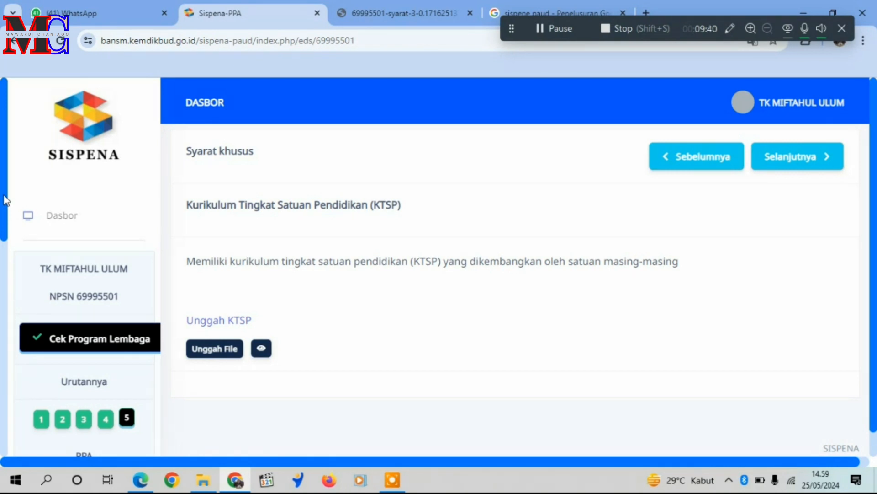
# Look through the PPA list of standards 1 to 8 and open item 2.3 Layanan Menurut Kelompok Usia.
pyautogui.scroll(-2, 6, 202)
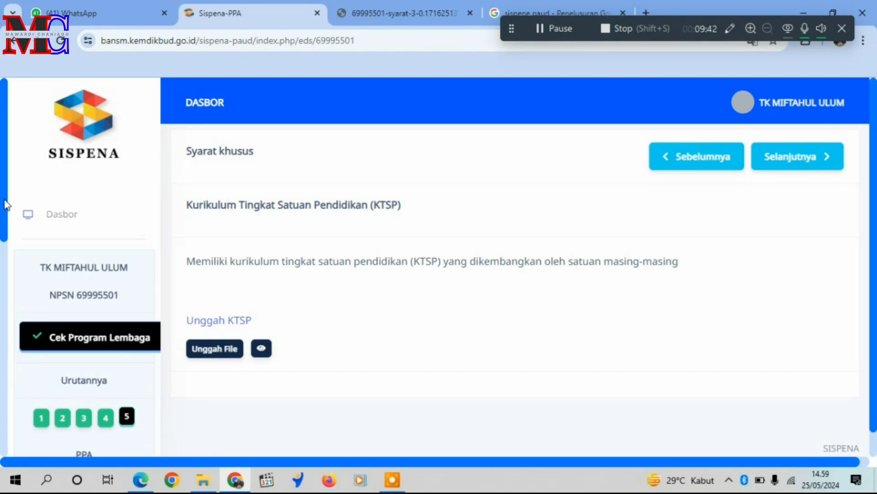
pyautogui.scroll(-5, 14, 230)
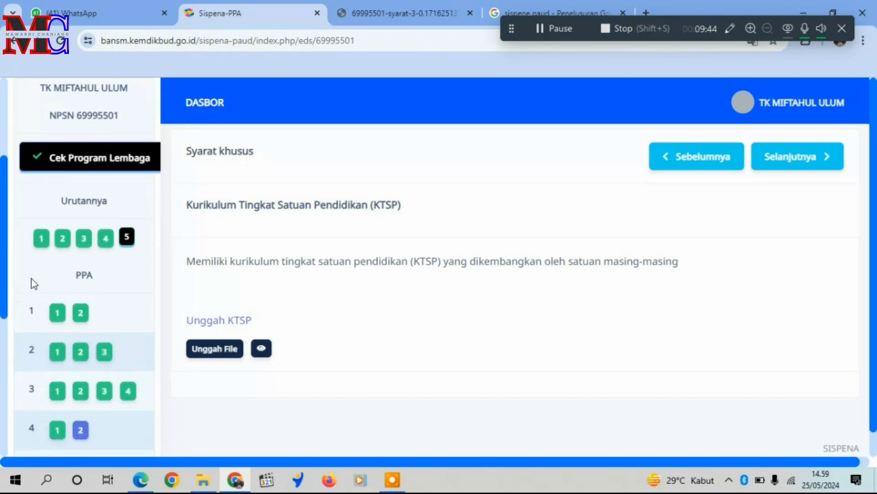
pyautogui.scroll(-3, 36, 303)
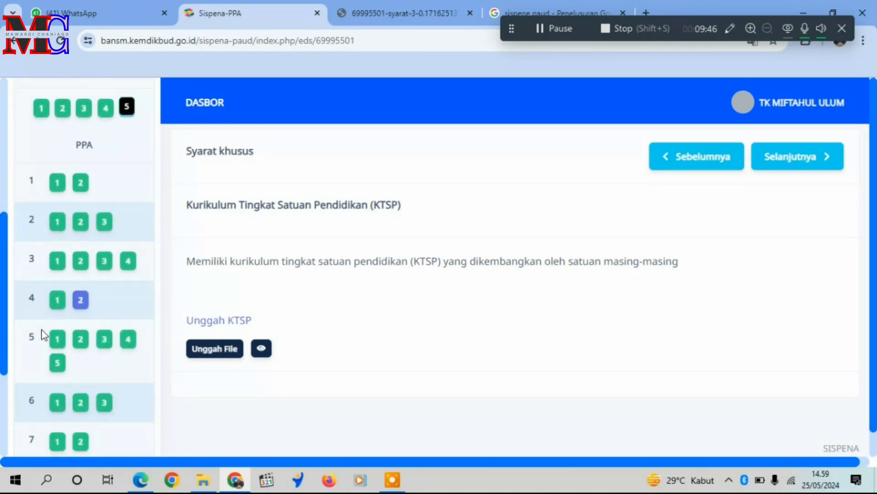
pyautogui.scroll(-1, 44, 352)
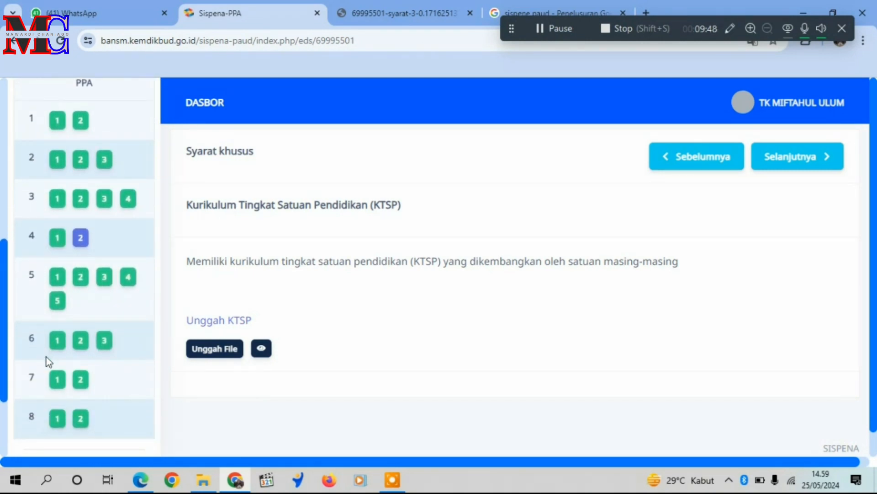
pyautogui.click(150, 381)
pyautogui.click(105, 160)
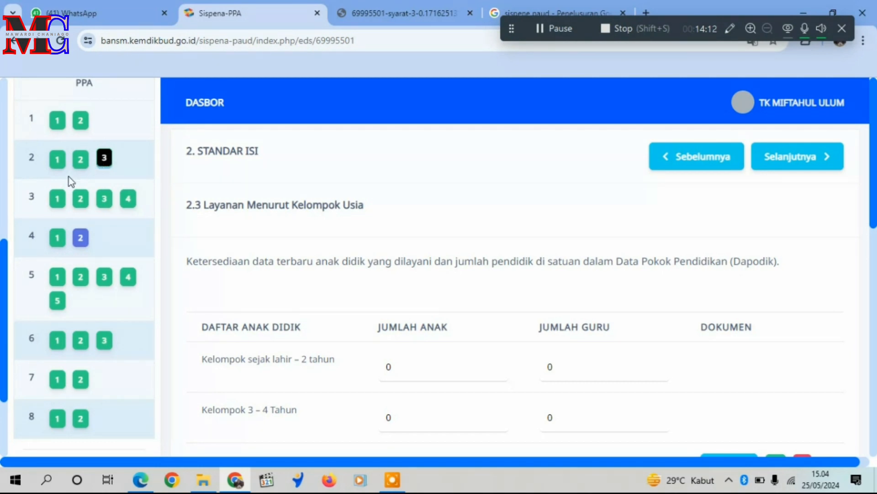
# Open PPA item 4.1 Pendidik and review its list of educators and the document upload options.
pyautogui.click(57, 242)
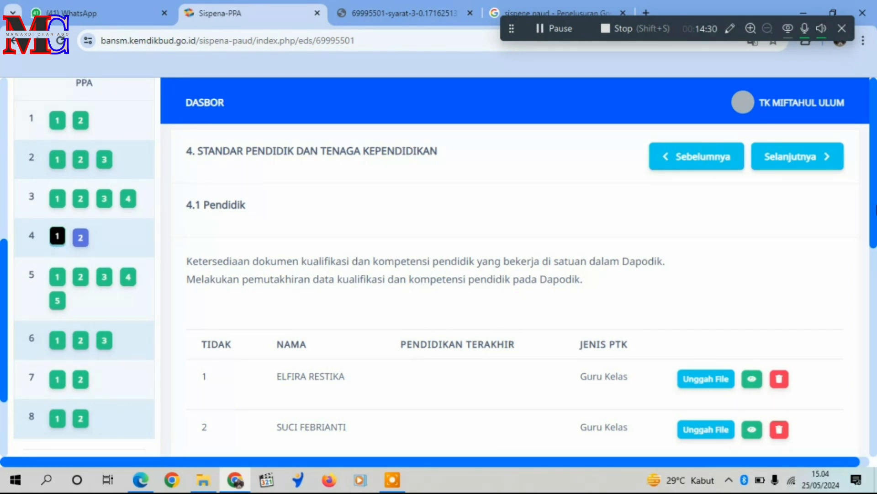
pyautogui.moveTo(872, 215); pyautogui.dragTo(874, 269)
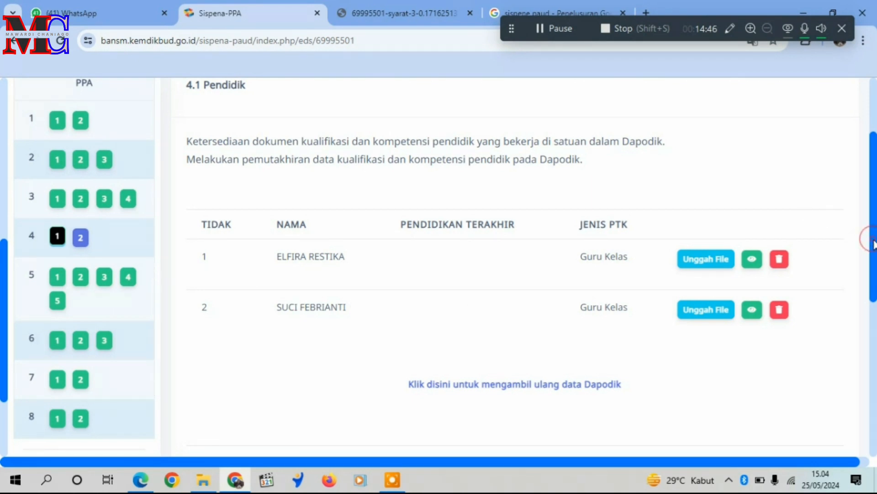
pyautogui.moveTo(874, 246); pyautogui.dragTo(875, 233)
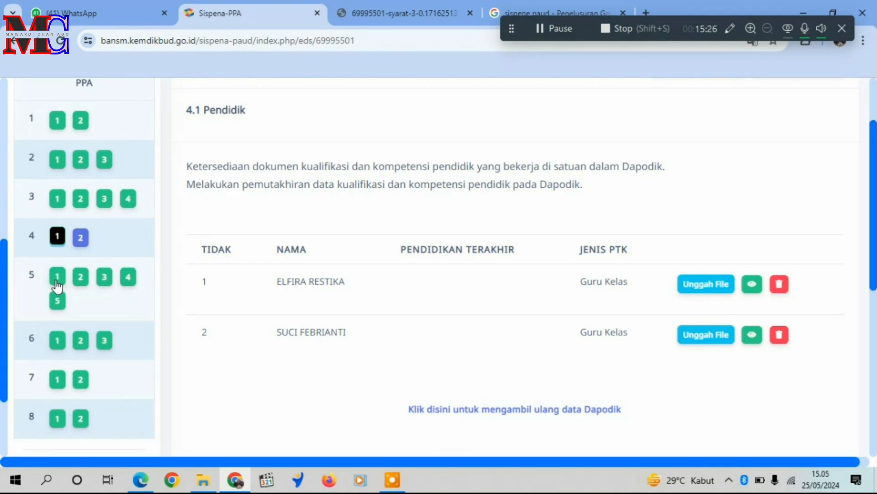
# Examine the Standar Sarana dan Prasarana items: the 5.1.1 play equipment inventory, the land status item and the 5.1.2 general facilities.
pyautogui.click(58, 278)
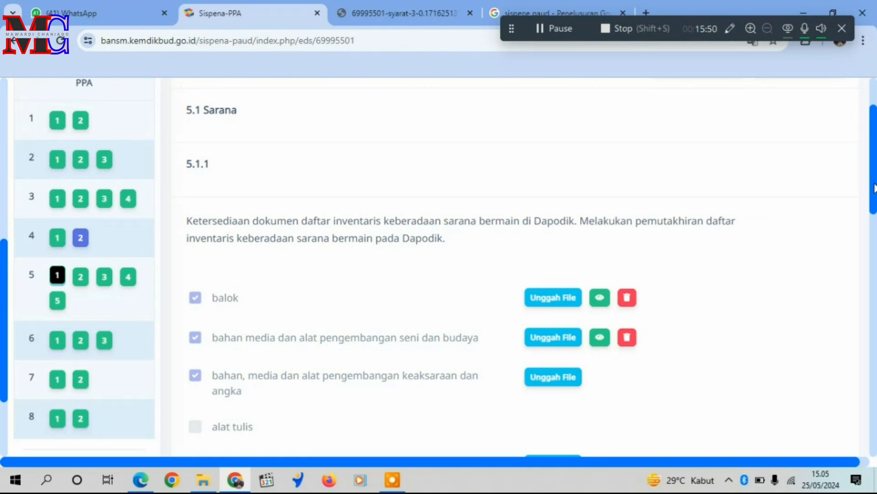
pyautogui.moveTo(876, 151); pyautogui.dragTo(875, 177)
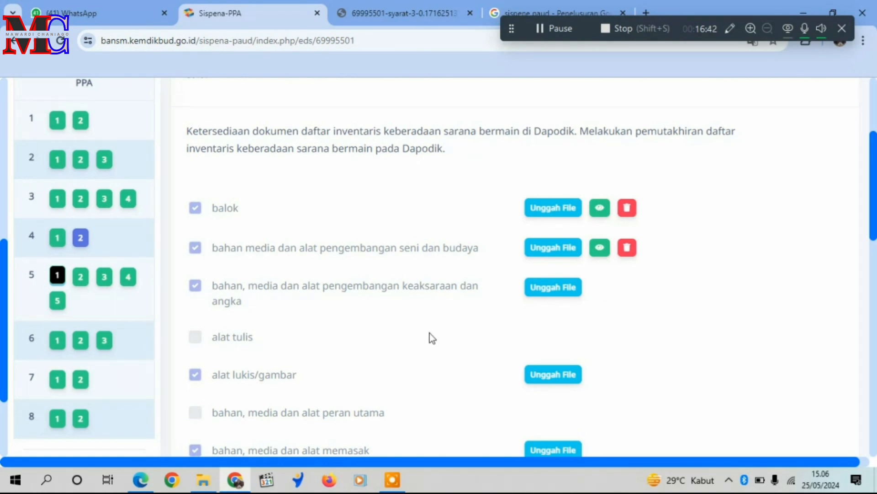
pyautogui.click(124, 284)
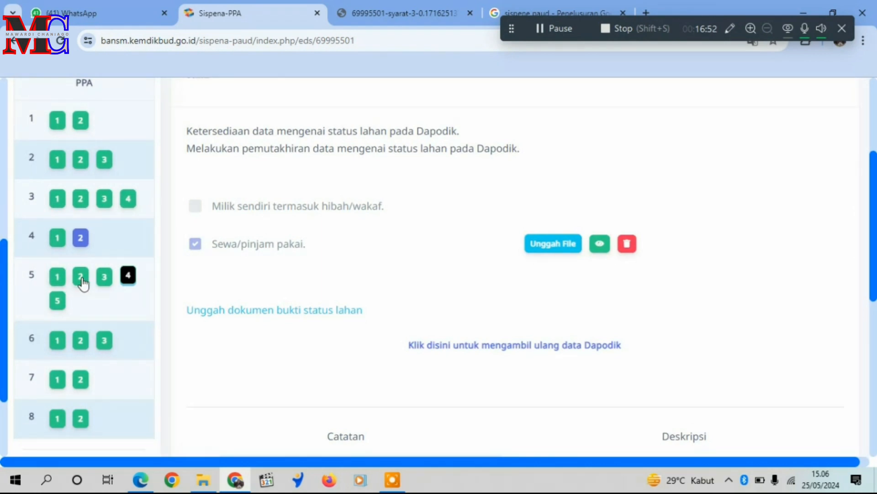
pyautogui.click(62, 281)
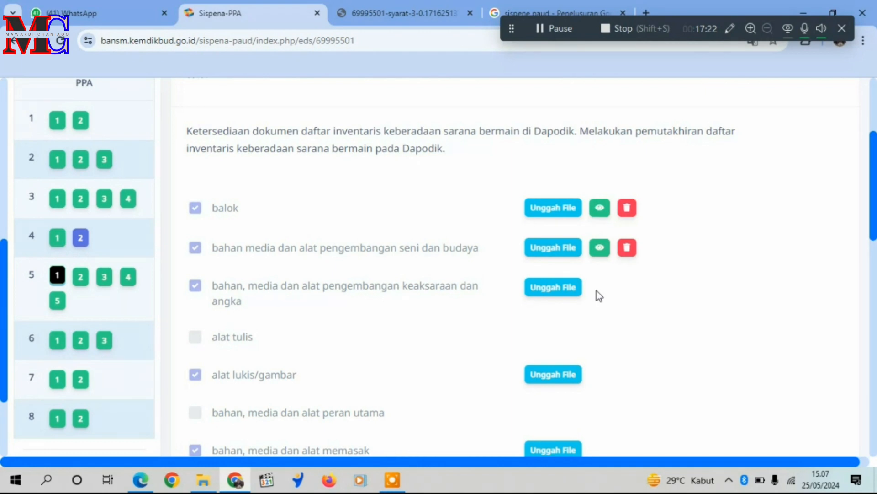
pyautogui.click(80, 277)
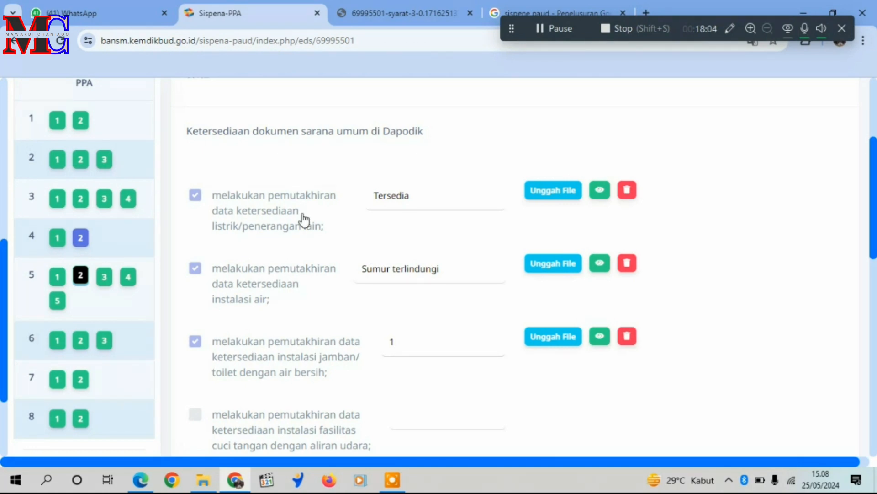
pyautogui.moveTo(873, 190); pyautogui.dragTo(872, 112)
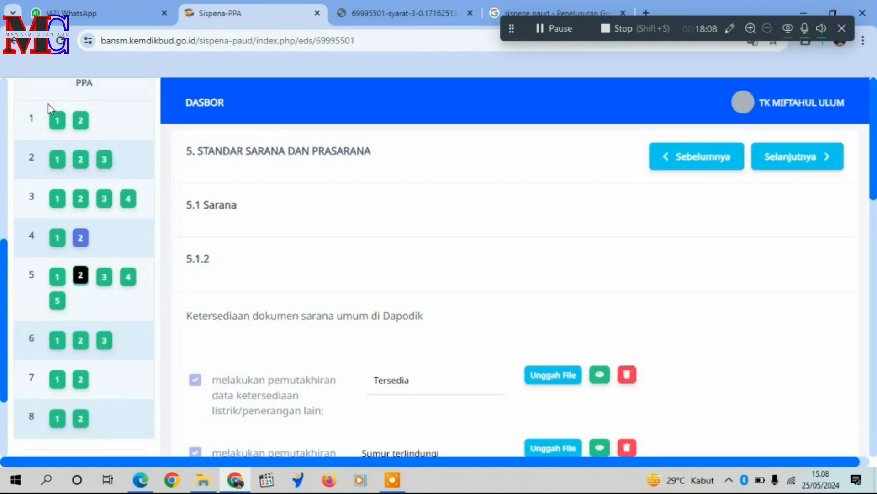
# Review PPA items 1.1 Deteksi Pertumbuhan Anak and 1.2 Deteksi Perkembangan Anak with their document requirements.
pyautogui.click(59, 127)
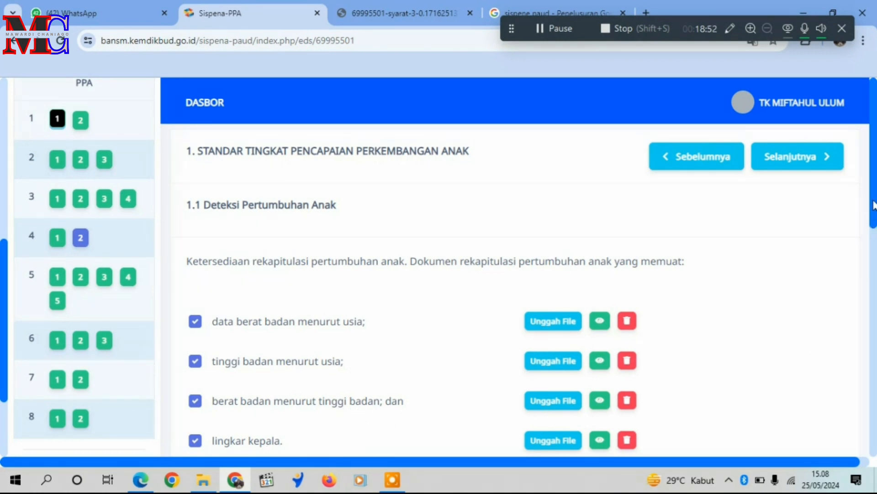
pyautogui.moveTo(874, 204); pyautogui.dragTo(875, 237)
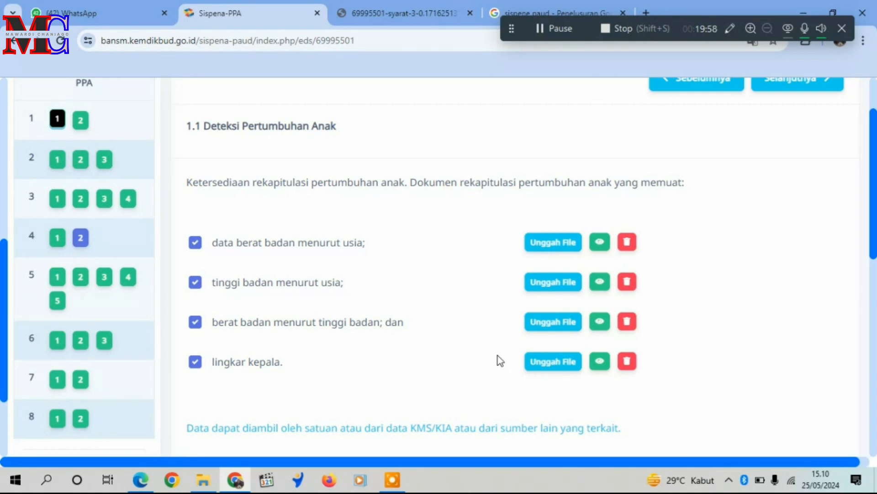
pyautogui.click(82, 121)
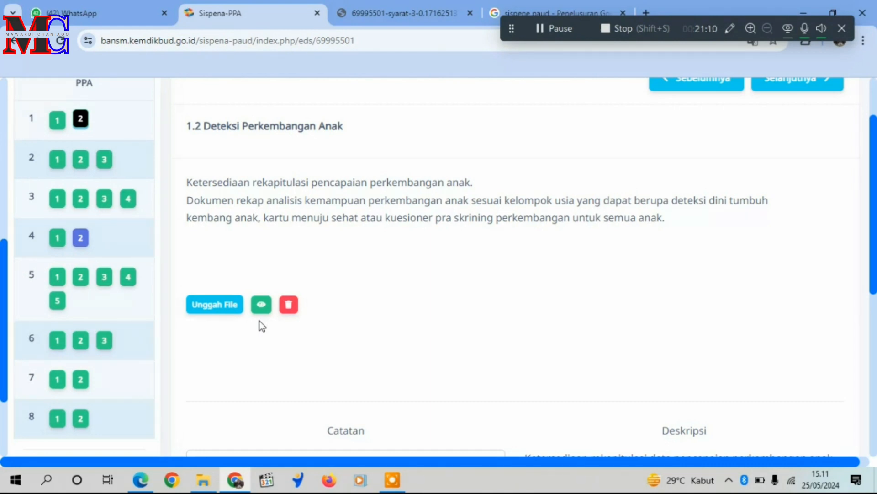
# Open PPA item 2.1 Kurikulum Tingkat Satuan Pendidikan (KTSP) and examine its document checklist, Catatan box and Deskripsi.
pyautogui.click(57, 162)
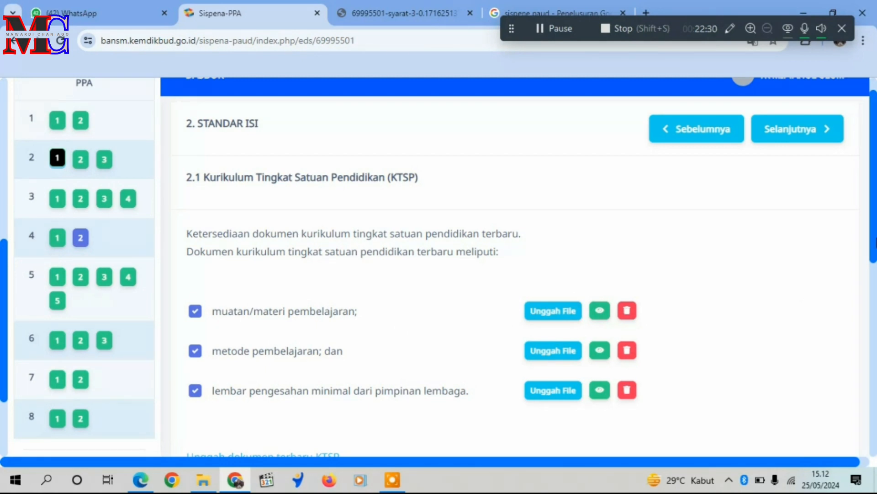
pyautogui.moveTo(874, 179); pyautogui.dragTo(873, 340)
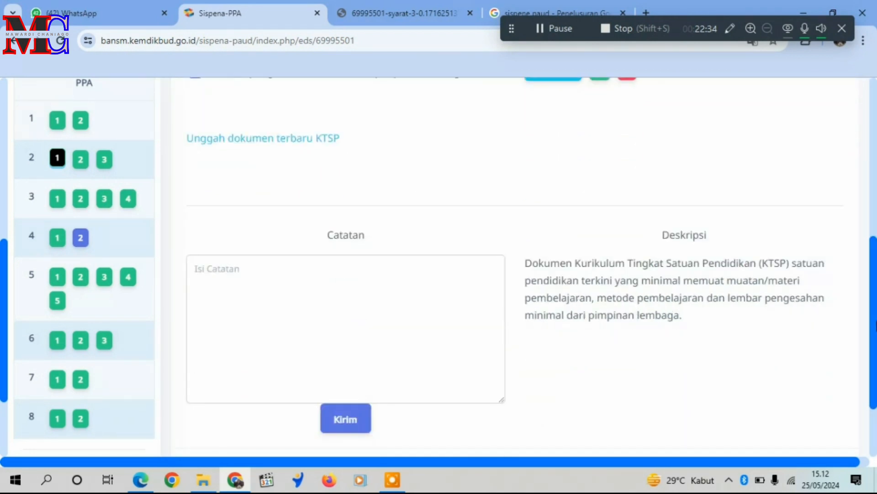
pyautogui.scroll(4, 420, 213)
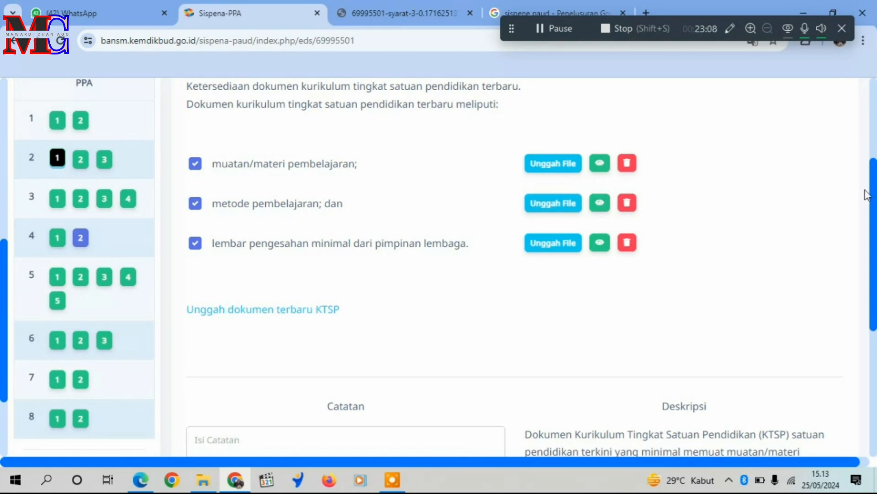
pyautogui.moveTo(874, 199); pyautogui.dragTo(874, 280)
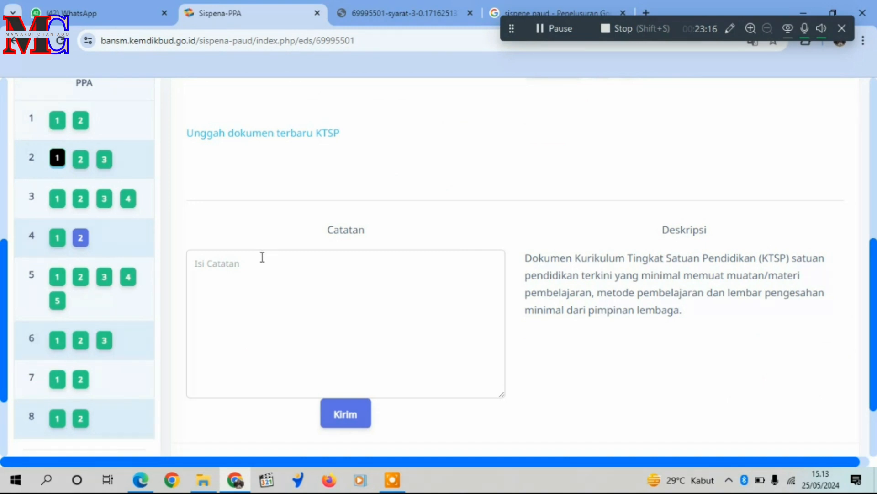
pyautogui.click(248, 265)
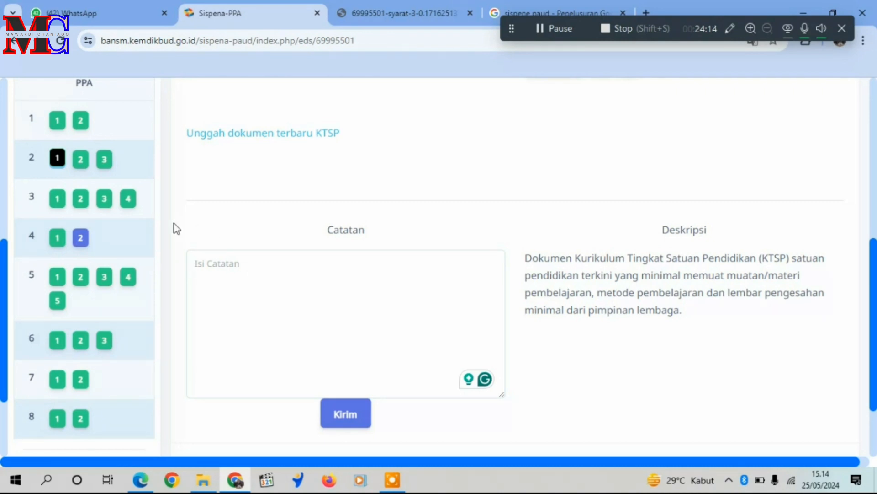
pyautogui.click(247, 266)
pyautogui.moveTo(874, 326); pyautogui.dragTo(874, 144)
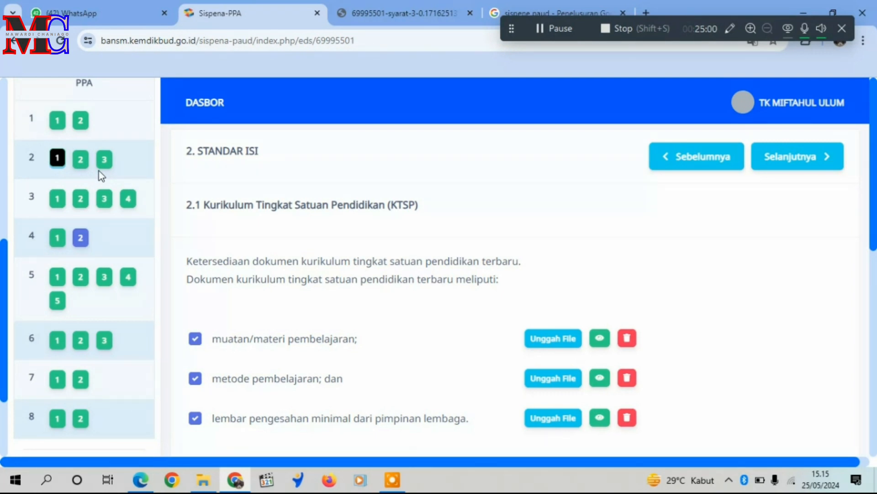
# Open PPA item 4.2 Tenaga Kependidikan and review its staff table and Dapodik section.
pyautogui.click(82, 241)
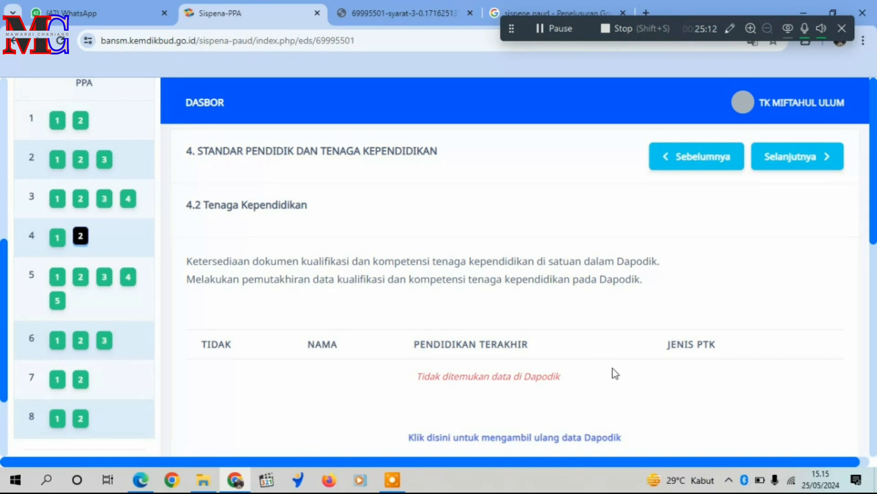
pyautogui.moveTo(873, 209); pyautogui.dragTo(874, 253)
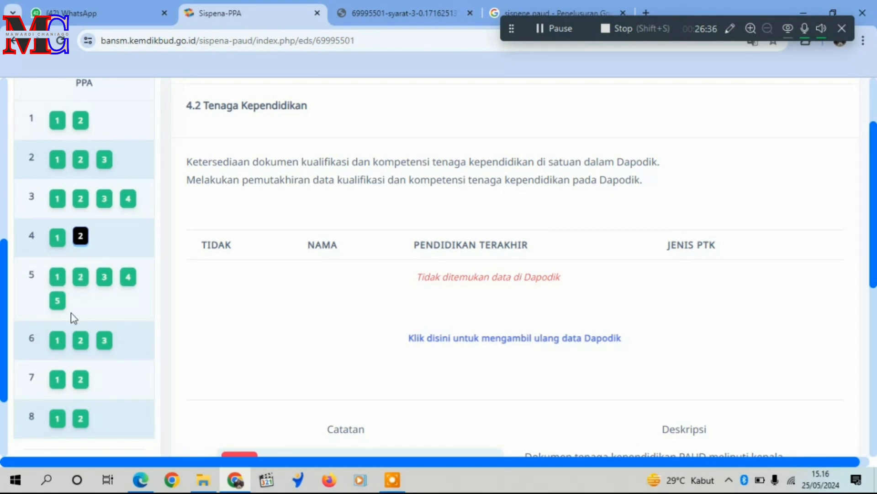
# Review PPA items 6.1 Perencanaan Satuan and 6.3 Pelaksanaan with their document checklists.
pyautogui.click(61, 341)
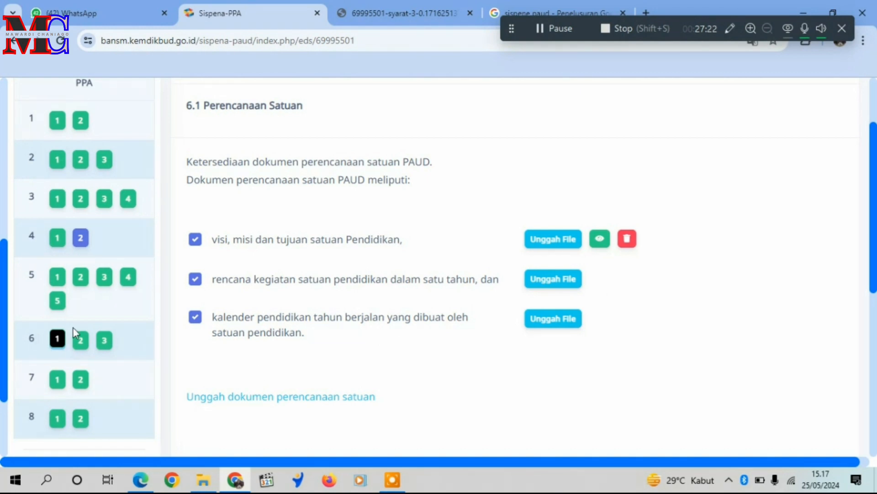
pyautogui.click(105, 340)
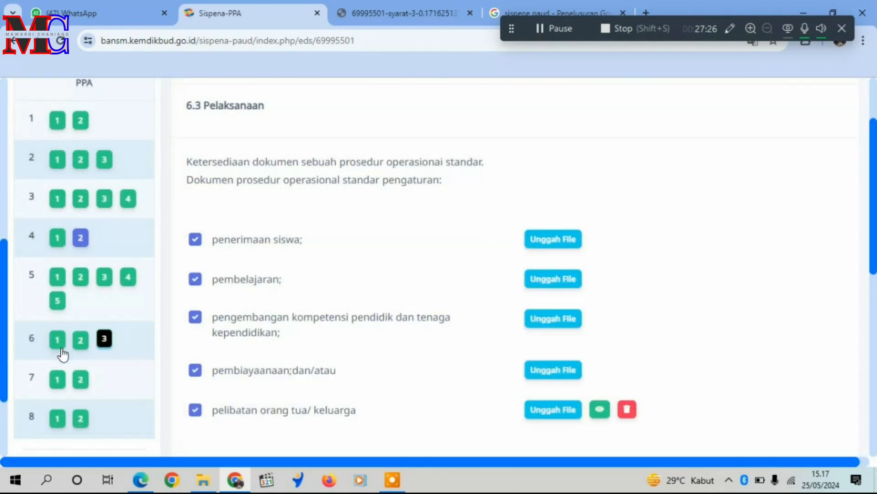
# Open PPA item 6.1 Perencanaan Satuan and examine its document checklist, Catatan box and Deskripsi.
pyautogui.click(60, 343)
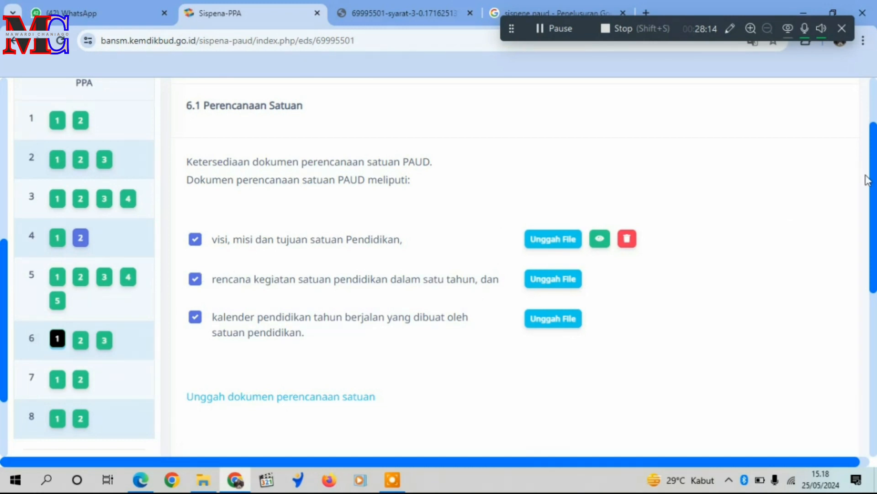
pyautogui.scroll(-5, 873, 183)
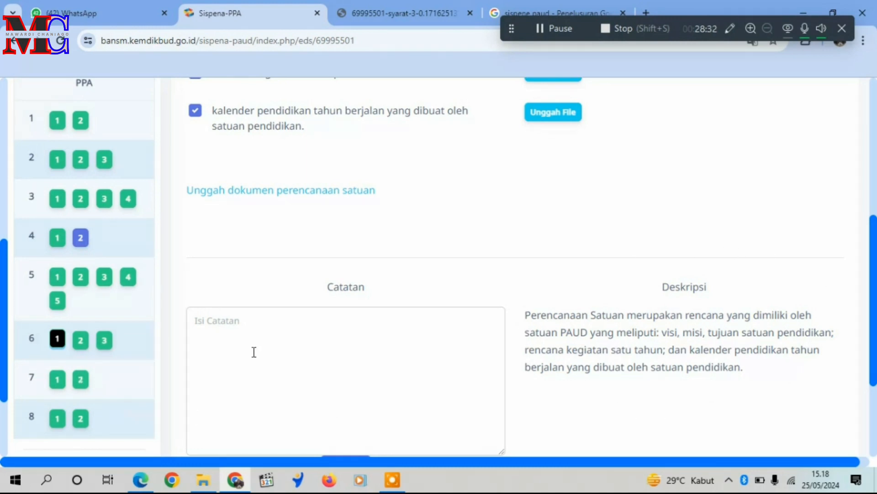
pyautogui.click(247, 324)
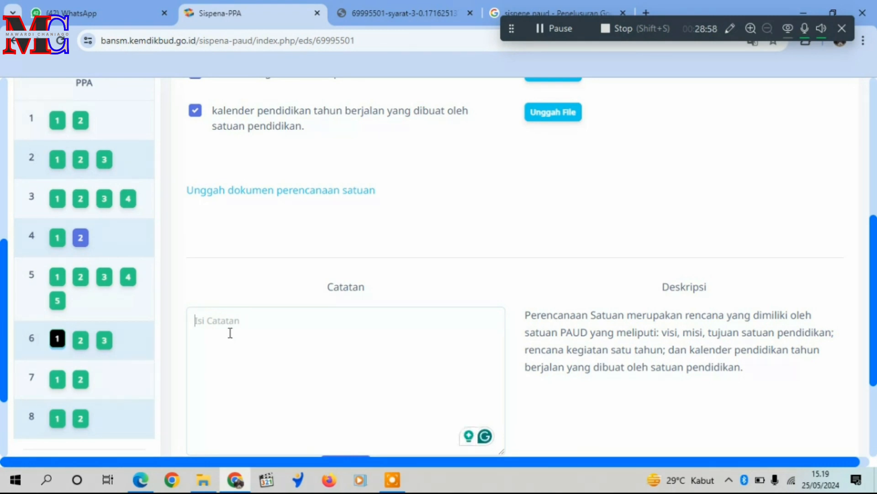
pyautogui.click(231, 333)
pyautogui.moveTo(874, 282); pyautogui.dragTo(876, 310)
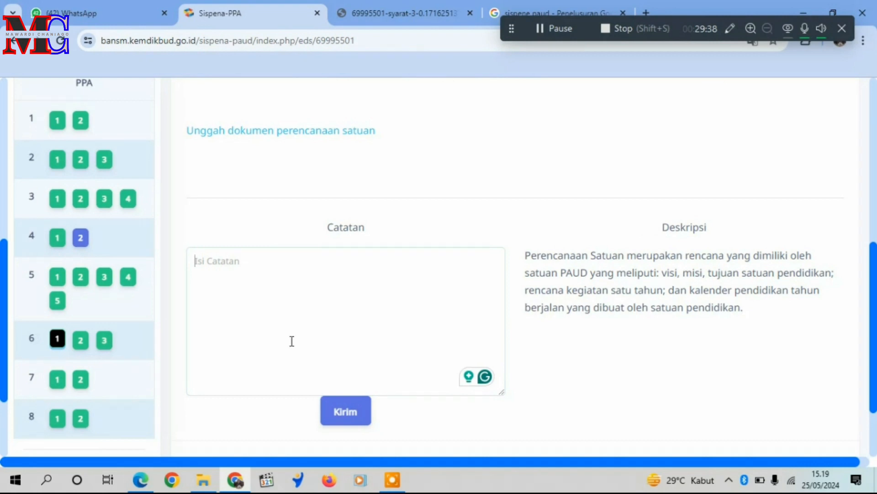
pyautogui.click(233, 339)
# Open general requirement 1, Surat Permohonan Akreditasi, and review its letter format and upload section.
pyautogui.moveTo(867, 249); pyautogui.dragTo(863, 97)
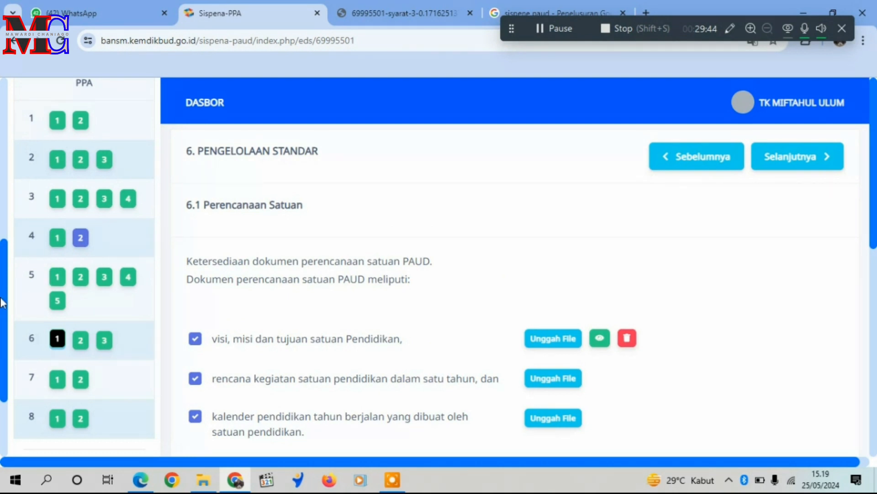
pyautogui.moveTo(4, 236); pyautogui.dragTo(7, 127)
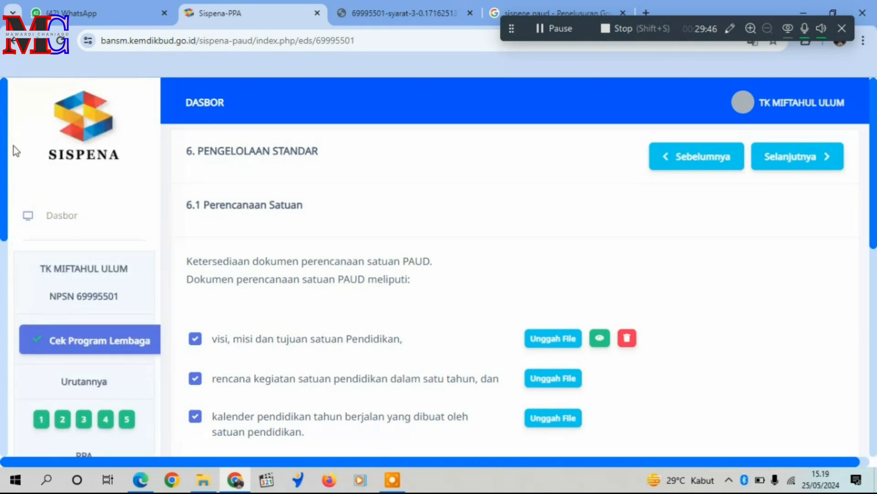
pyautogui.click(41, 419)
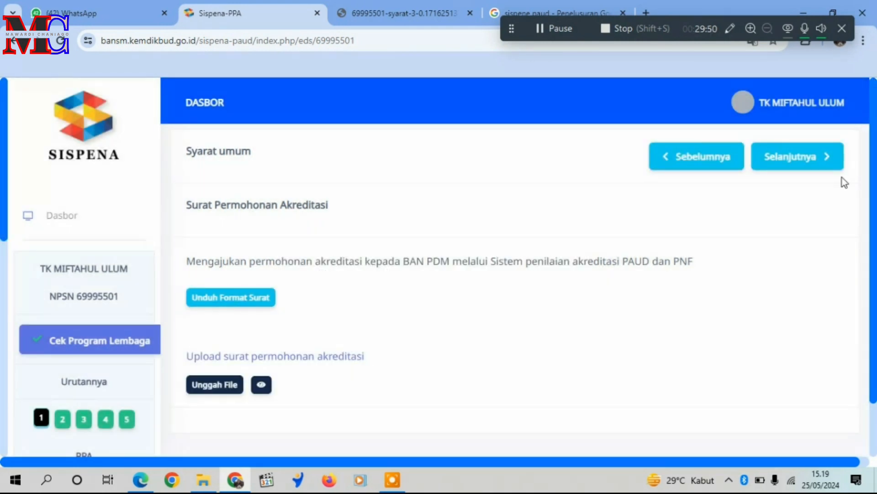
pyautogui.moveTo(4, 197); pyautogui.dragTo(13, 368)
pyautogui.scroll(-2, 11, 367)
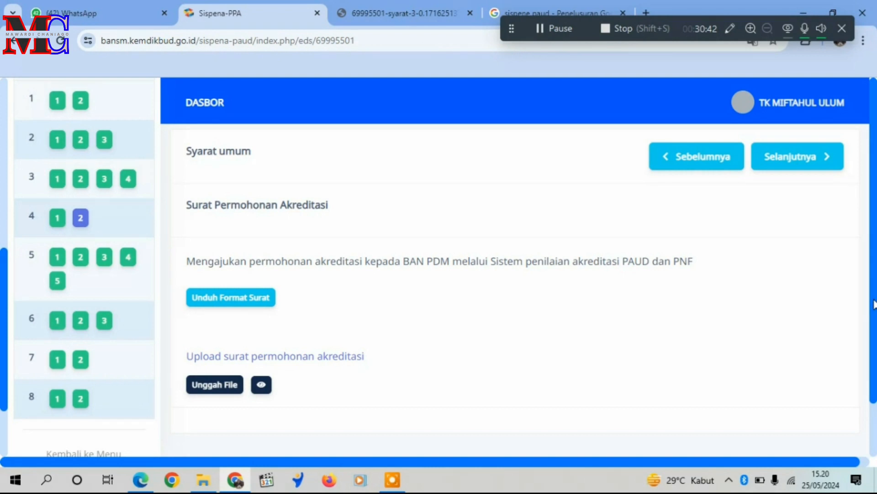
pyautogui.moveTo(869, 297); pyautogui.dragTo(875, 374)
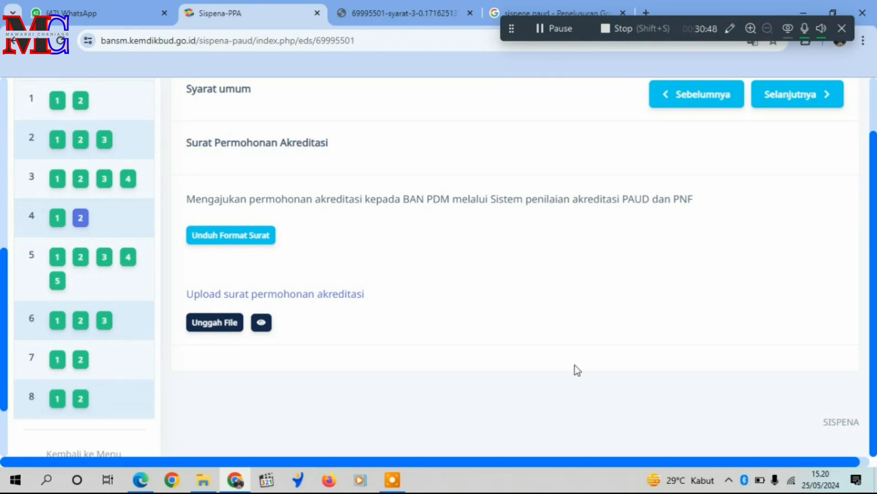
# Open PPA item 8.2 Laporan Perkembangan Anak and review its upload section, Catatan box and Deskripsi.
pyautogui.click(81, 398)
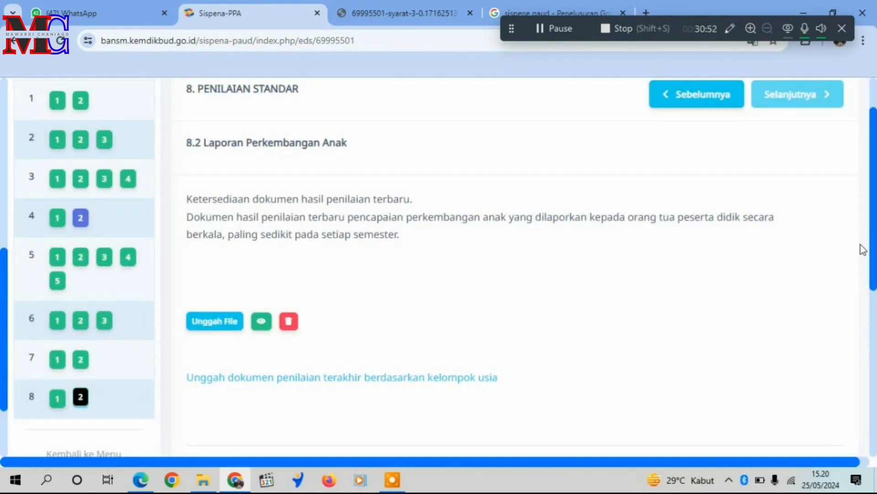
pyautogui.scroll(-1, 874, 254)
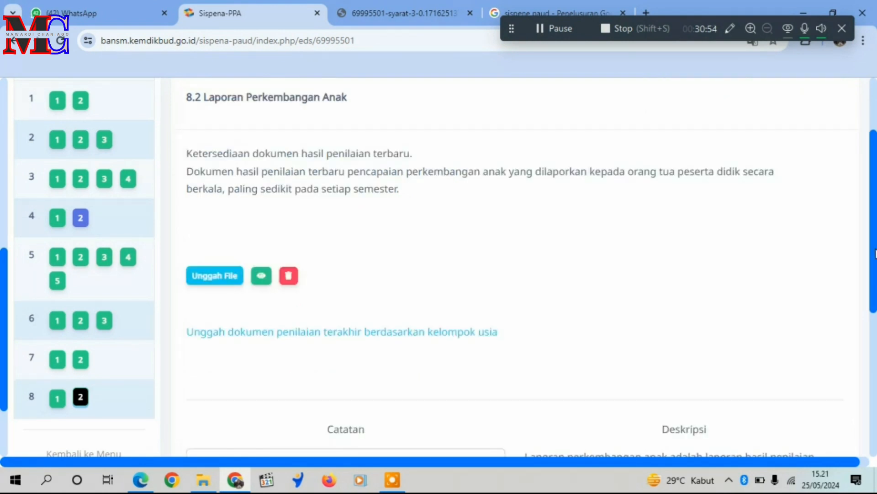
pyautogui.scroll(-5, 875, 270)
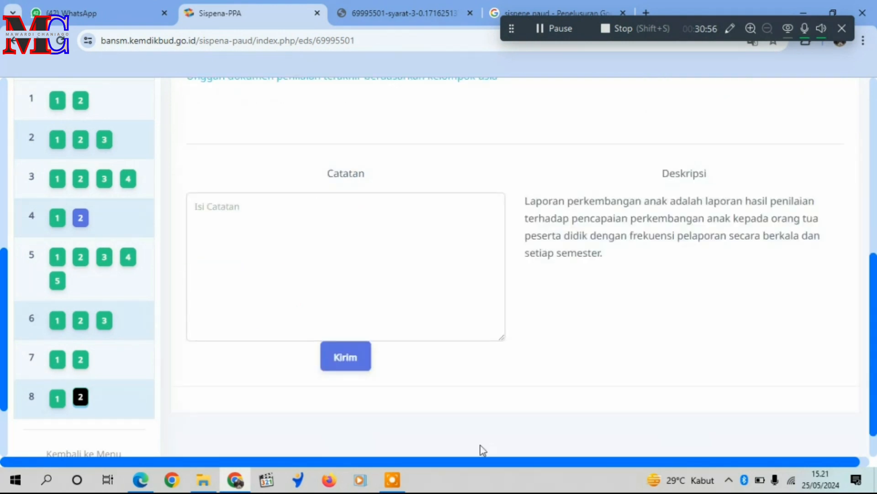